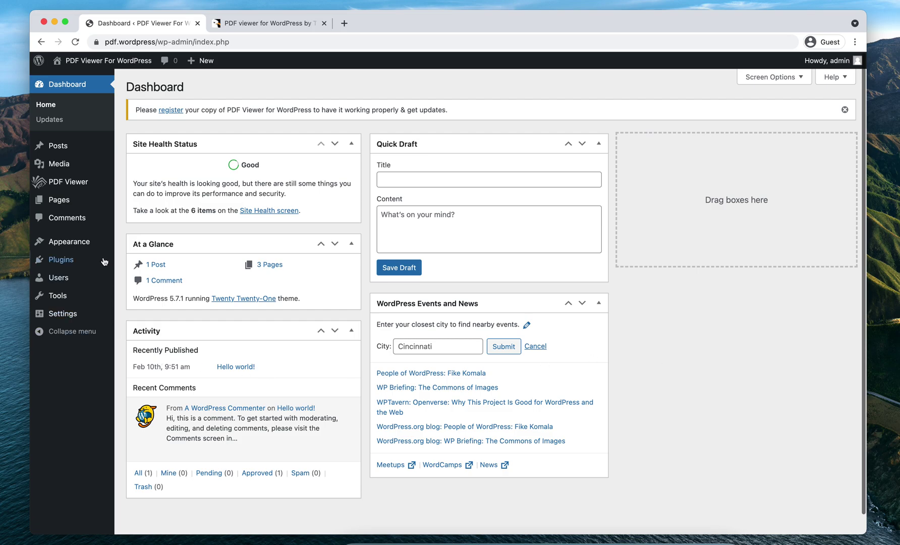
Step: Start a new PDF viewer titled 'Magazine PDF'
mouse_move(110, 183)
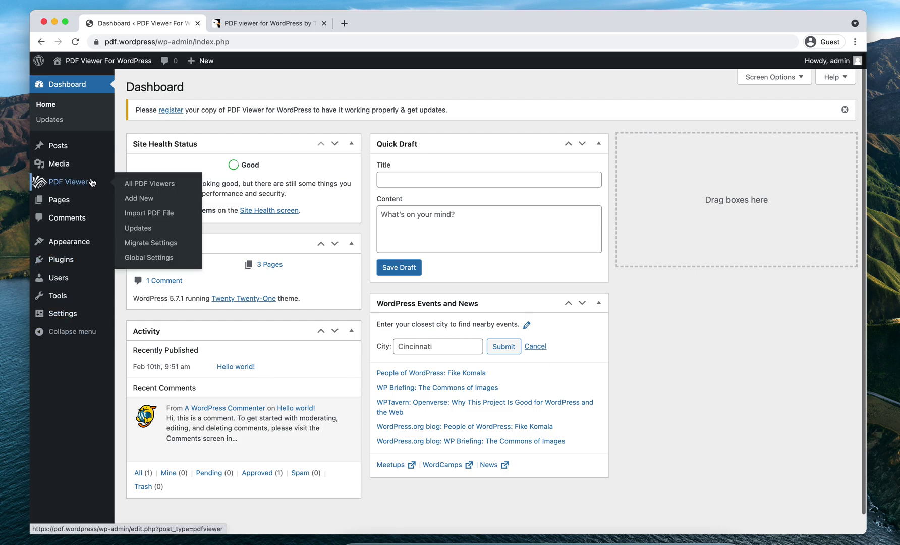
left_click(148, 200)
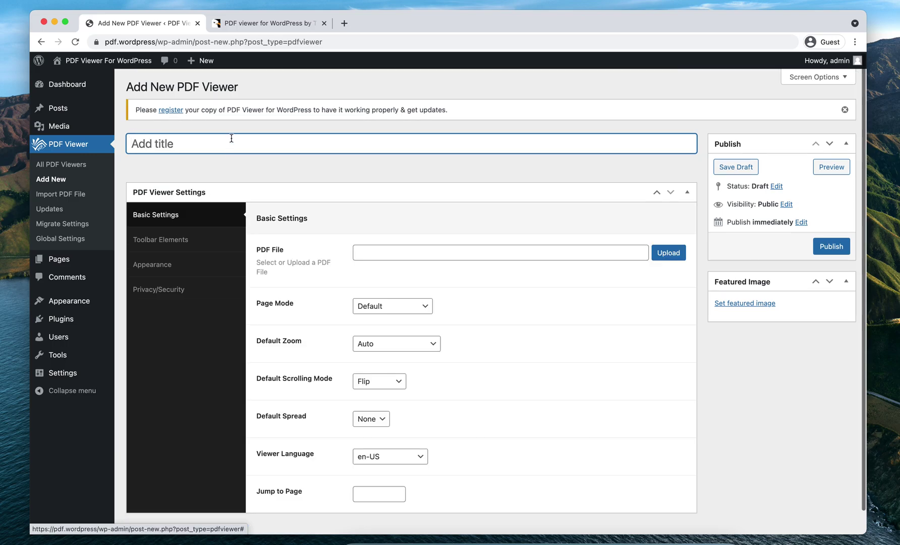
left_click(234, 144)
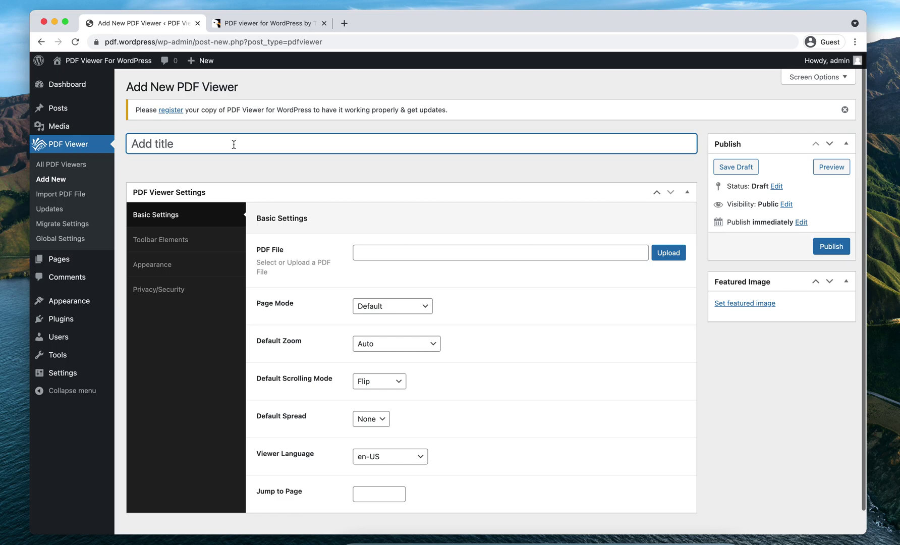
type("Magazine PDF")
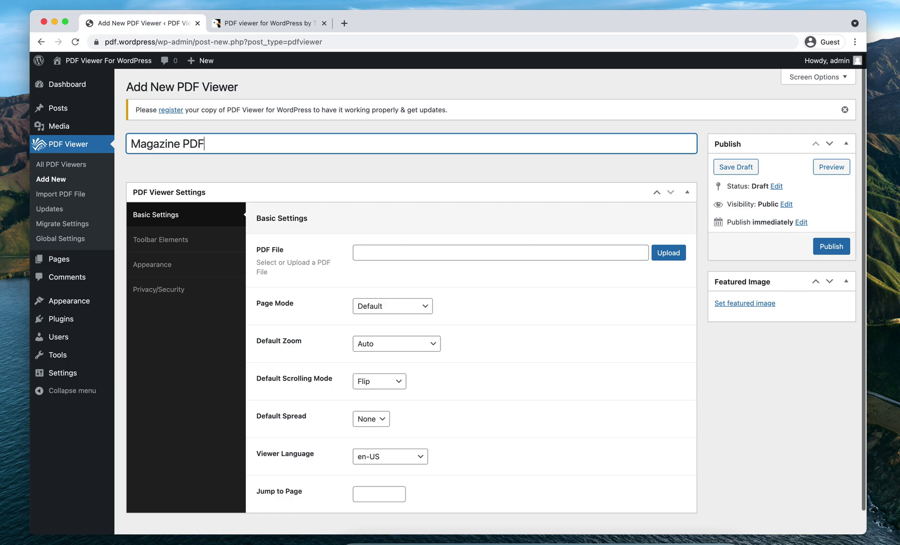
left_click(749, 349)
Step: Attach pdf-magazine.pdf from the Media Library as the viewer's PDF file
left_click(631, 256)
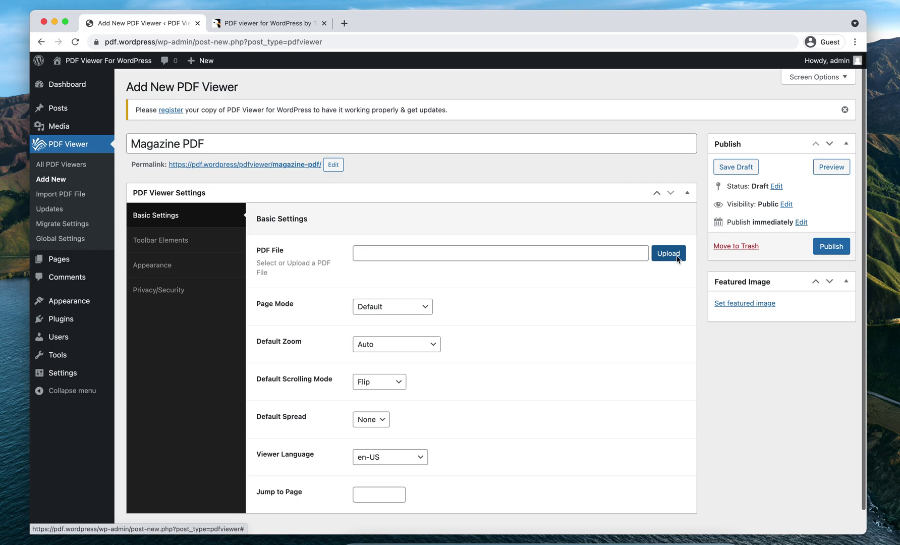
left_click(668, 254)
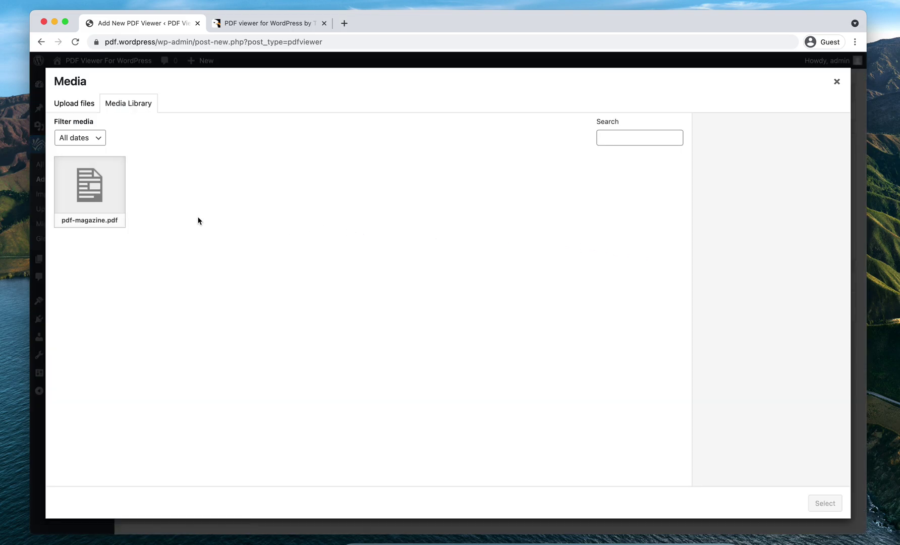
left_click(101, 198)
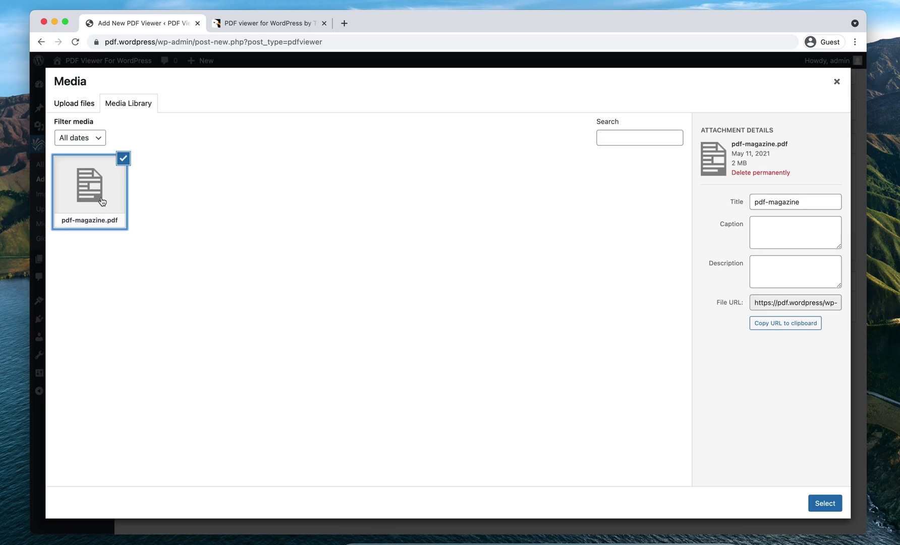
left_click(825, 503)
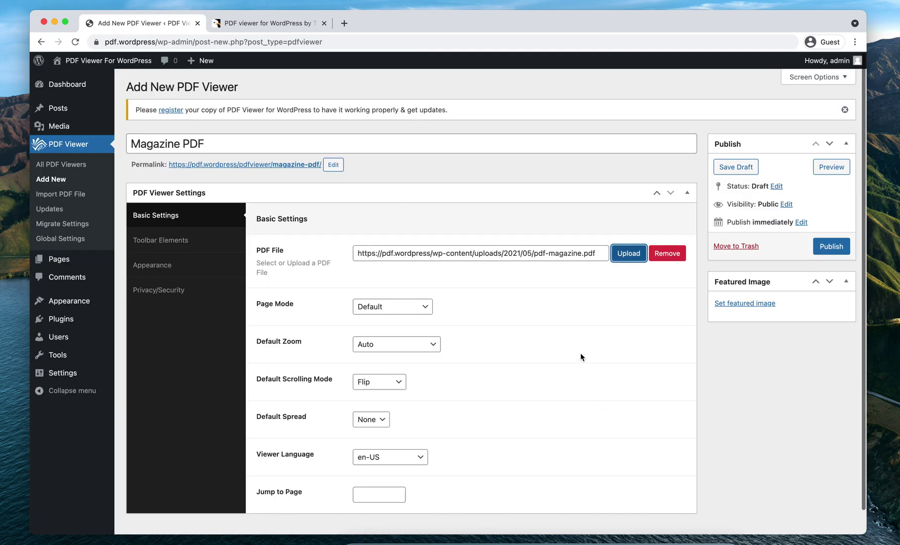
Step: Set Default Zoom to Page Fit, keeping Page Mode at Default
left_click(417, 314)
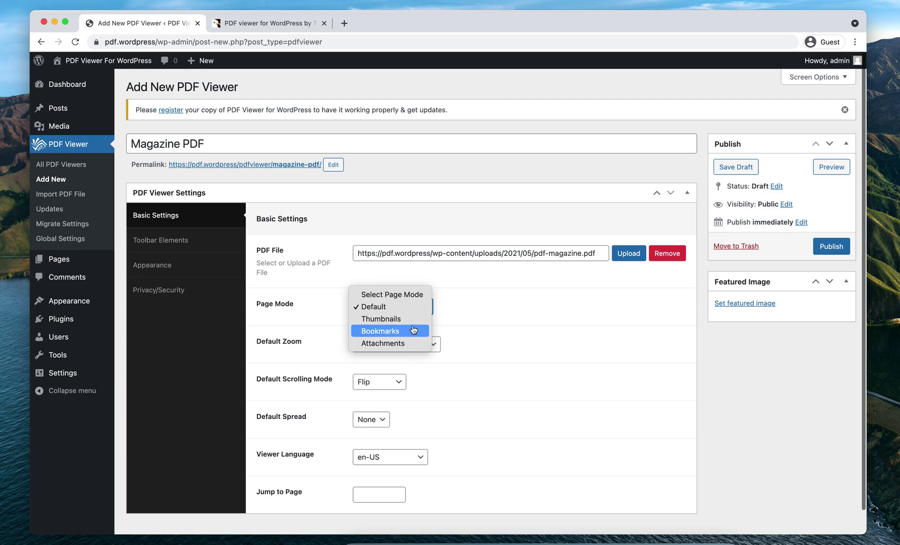
left_click(460, 321)
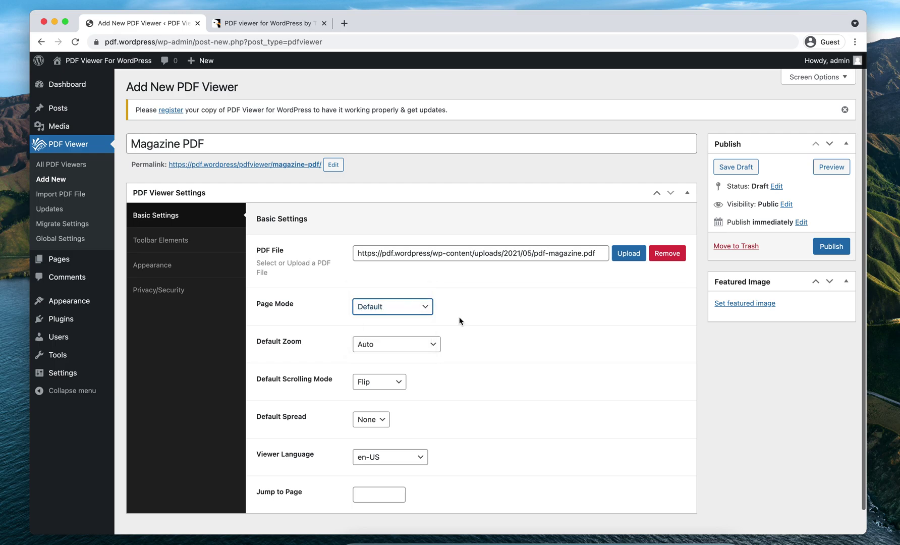
left_click(436, 345)
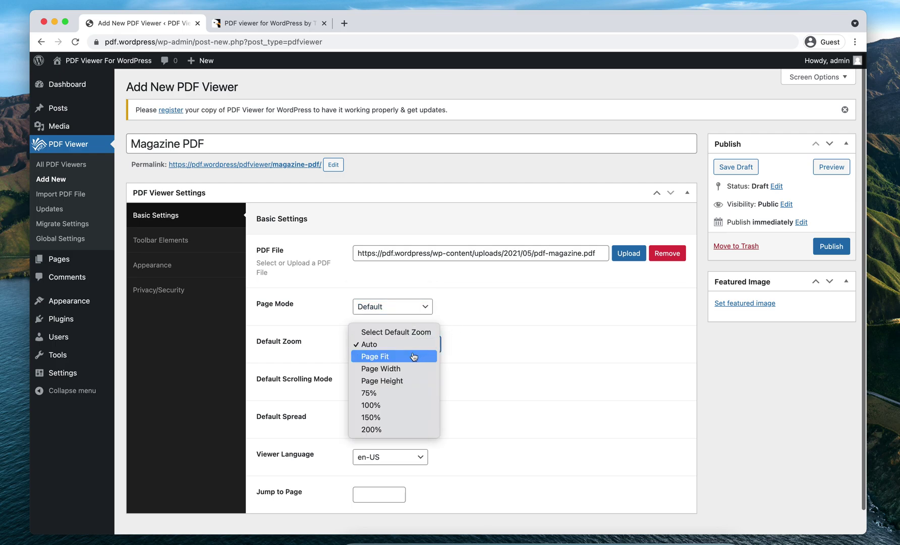
left_click(413, 356)
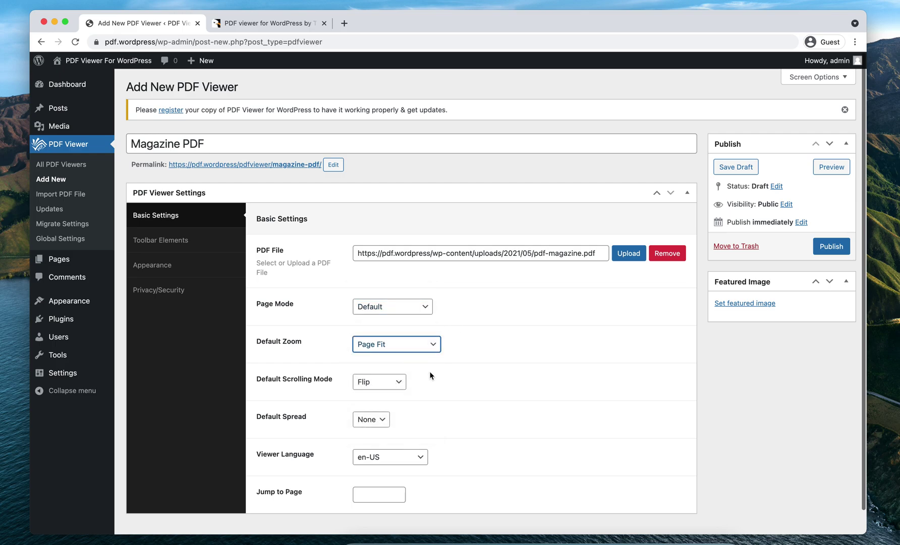
left_click(400, 383)
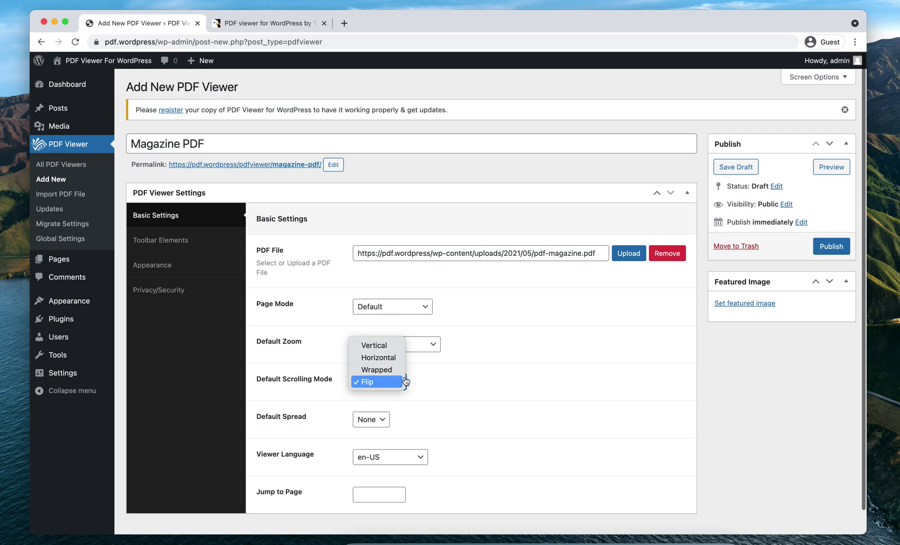
left_click(431, 386)
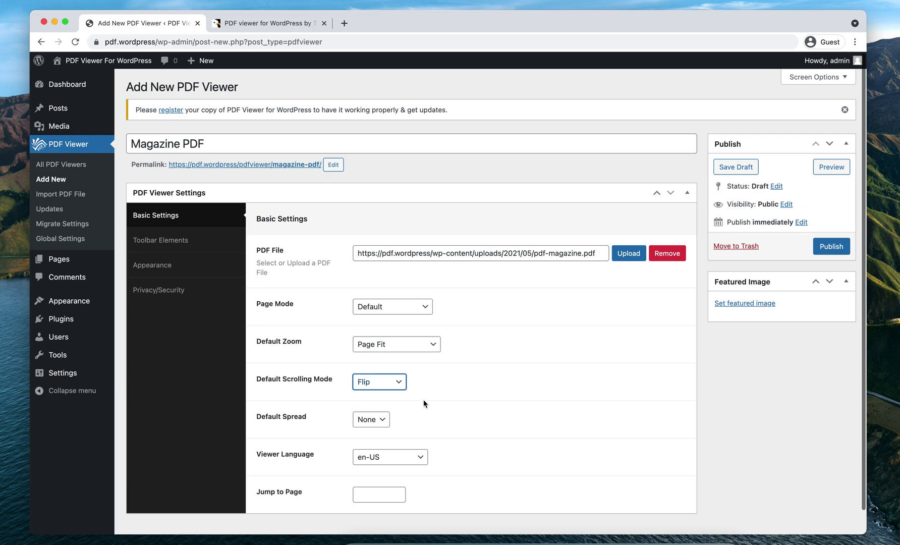
left_click(378, 422)
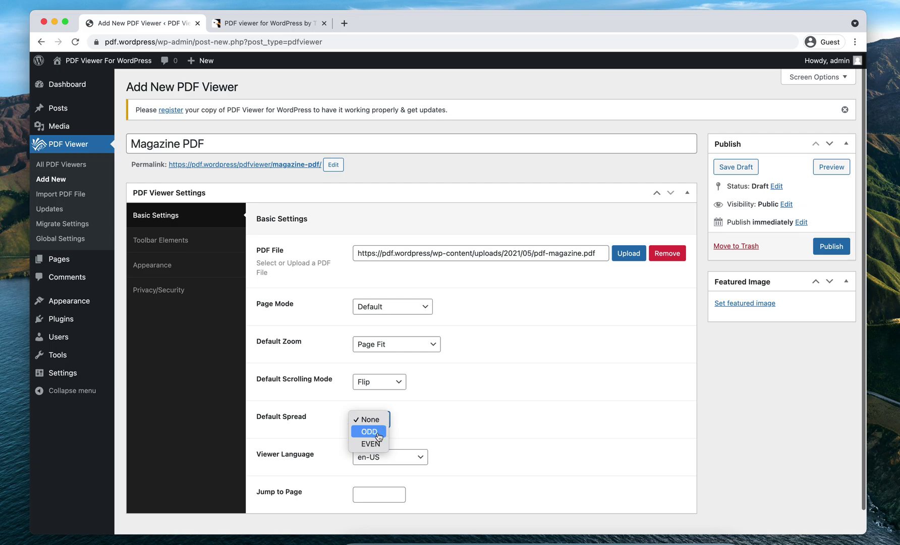
left_click(417, 423)
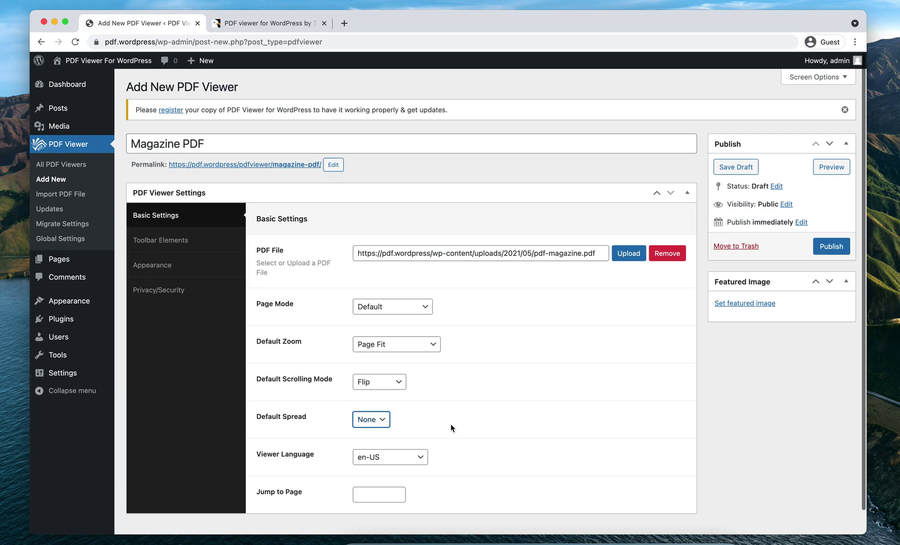
scroll(450, 428, "down", 1)
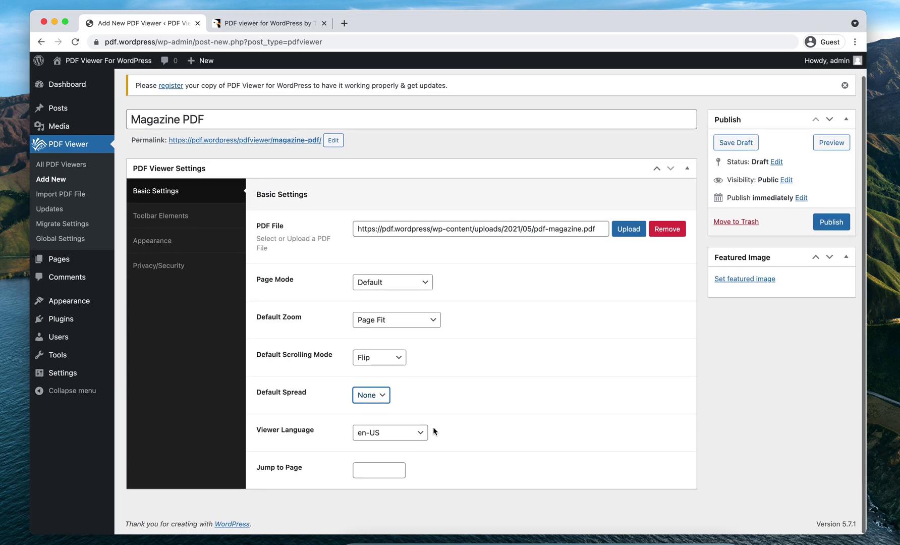
left_click(407, 433)
scroll(407, 505, "down", 15)
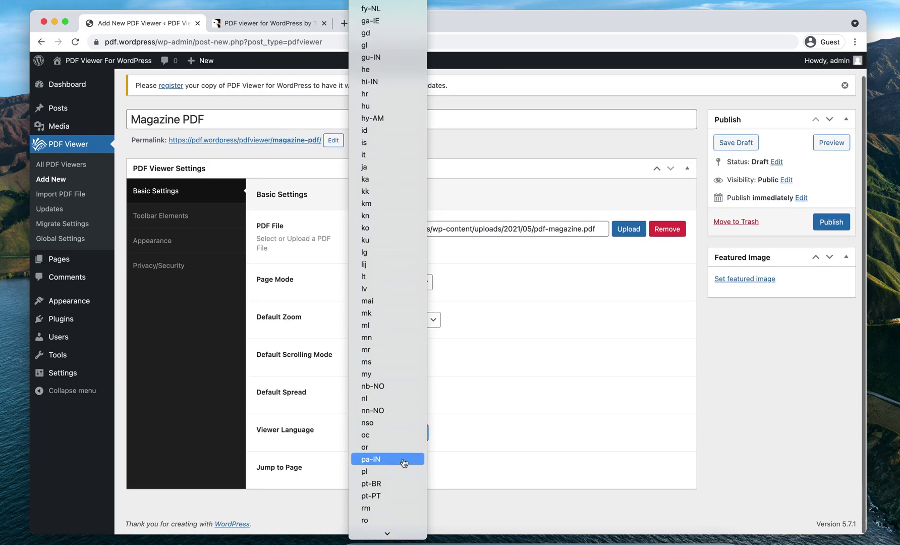
scroll(403, 463, "up", 15)
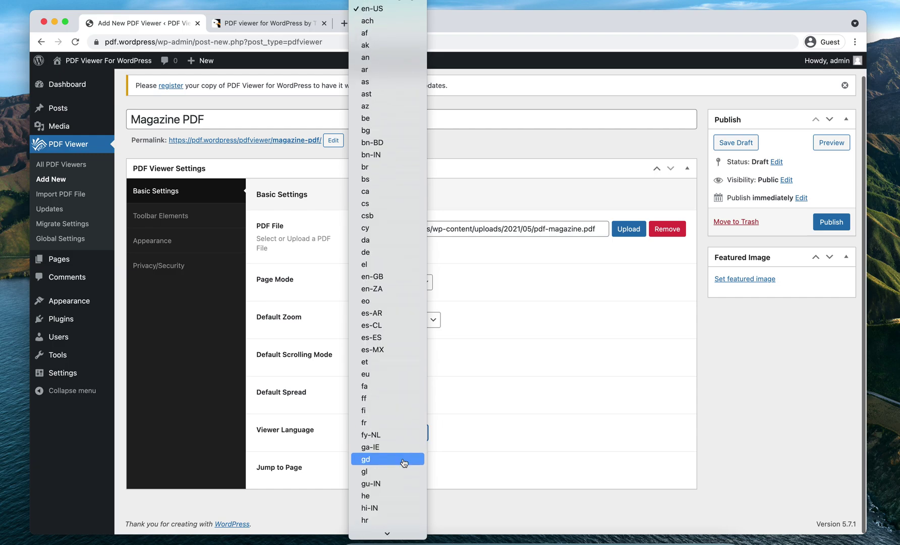
left_click(548, 438)
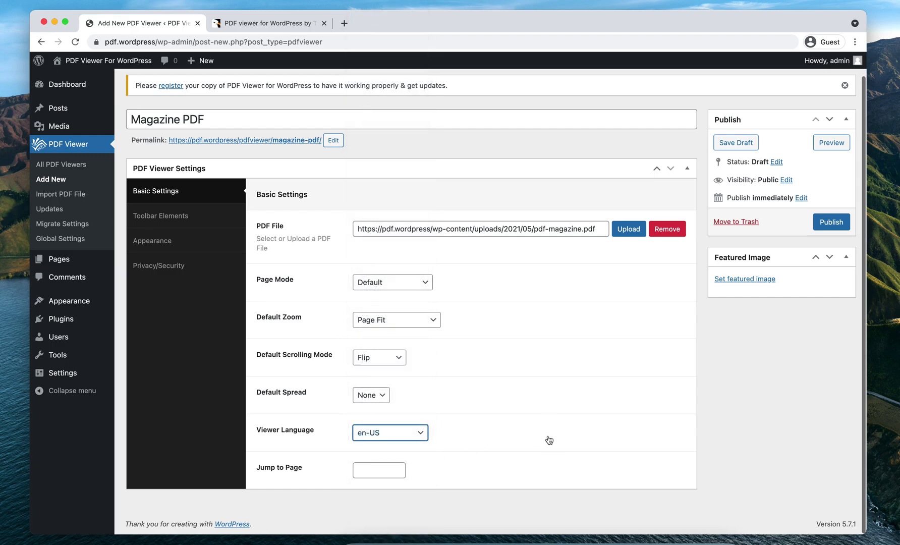
left_click(392, 470)
triple_click(287, 470)
left_click(449, 467)
left_click(396, 470)
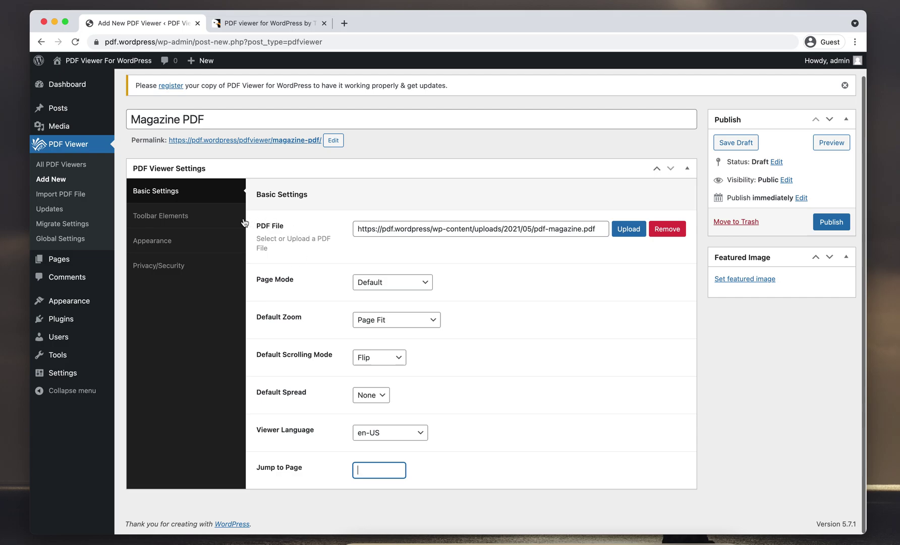
Step: Show the Toolbar Elements settings and turn off Use Global Settings for this viewer
left_click(181, 215)
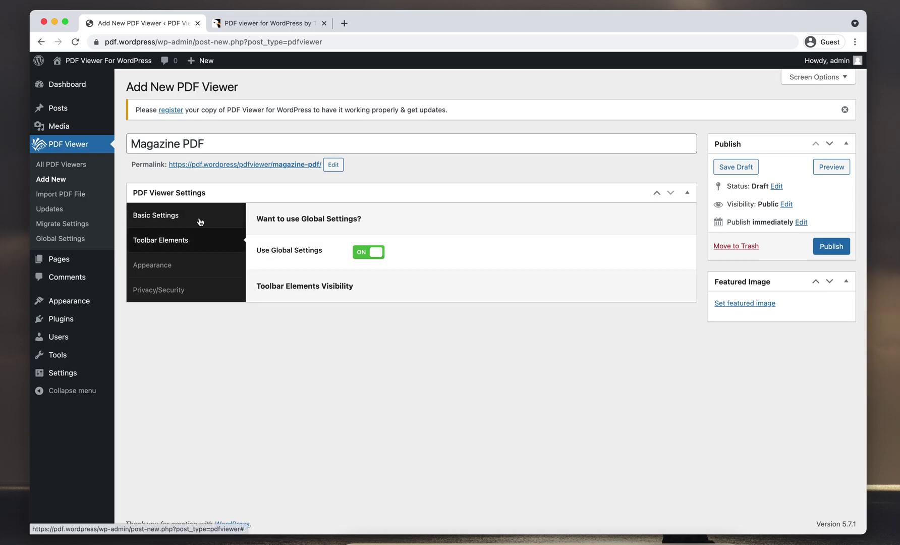
triple_click(305, 251)
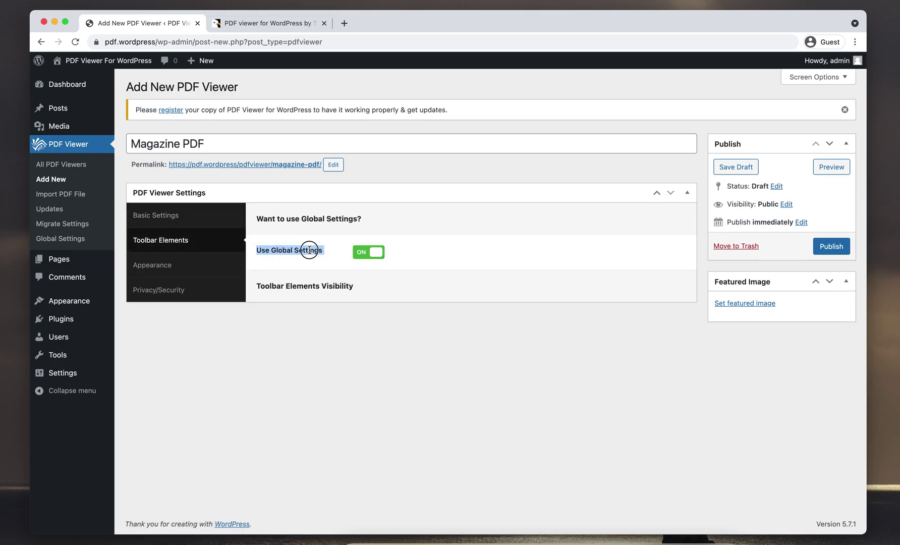
triple_click(267, 251)
triple_click(304, 250)
left_click(303, 250)
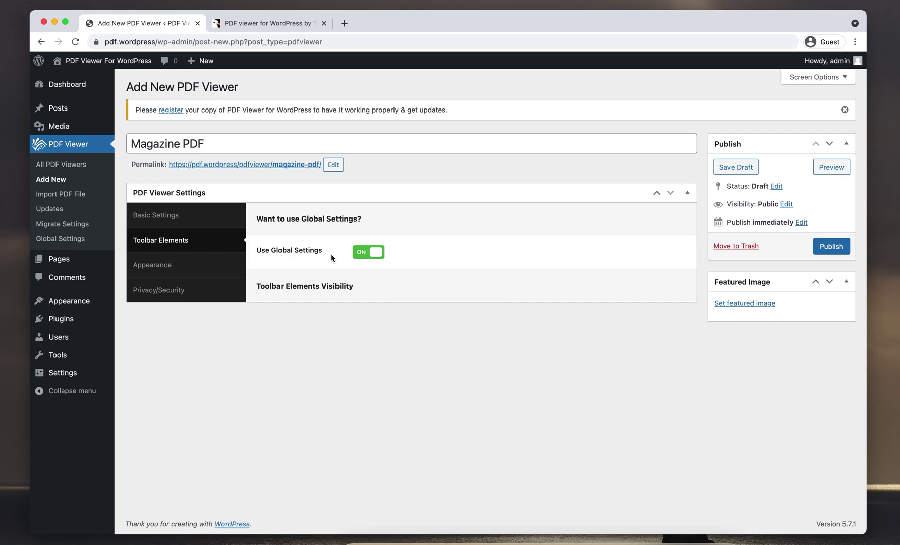
left_click(360, 258)
scroll(371, 330, "down", 3)
scroll(371, 331, "down", 6)
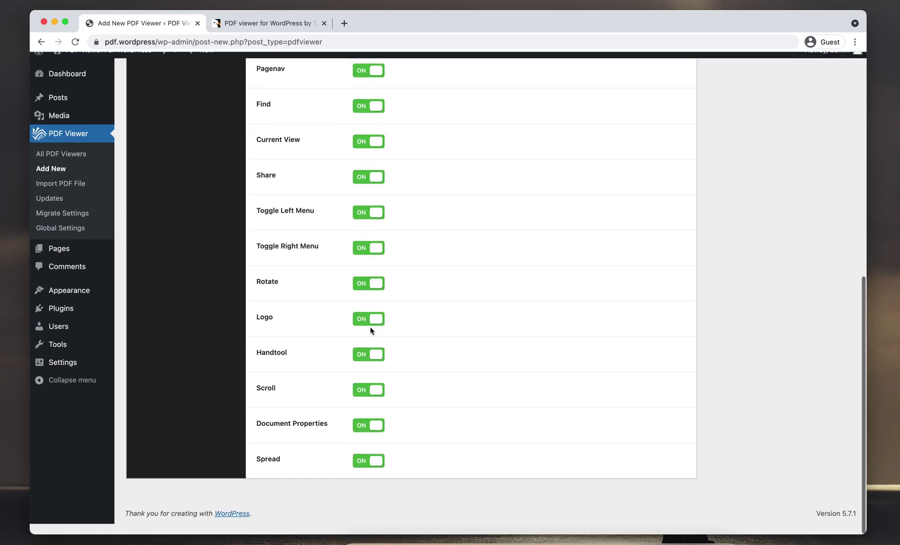
scroll(371, 332, "up", 3)
scroll(371, 331, "up", 5)
scroll(373, 323, "down", 1)
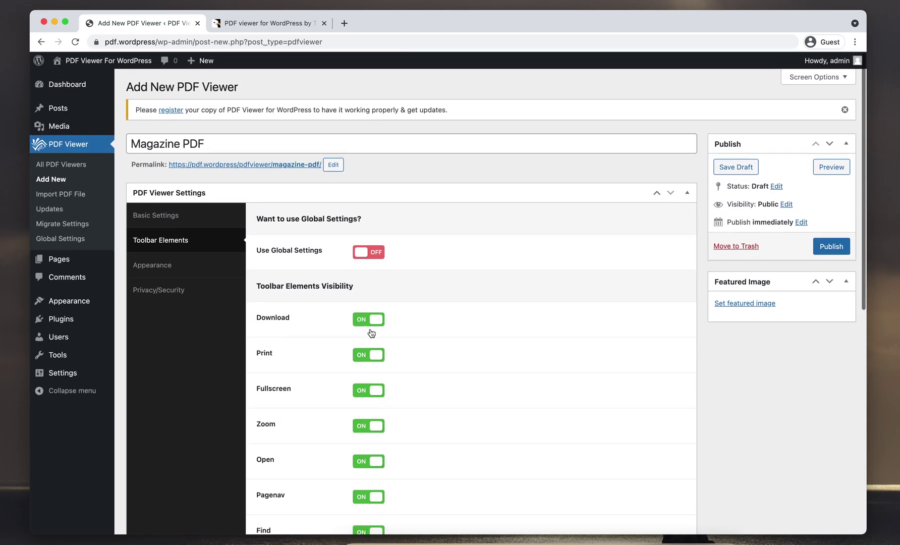
Step: Toggle Download, Fullscreen and Print, then turn Use Global Settings back on
left_click(376, 287)
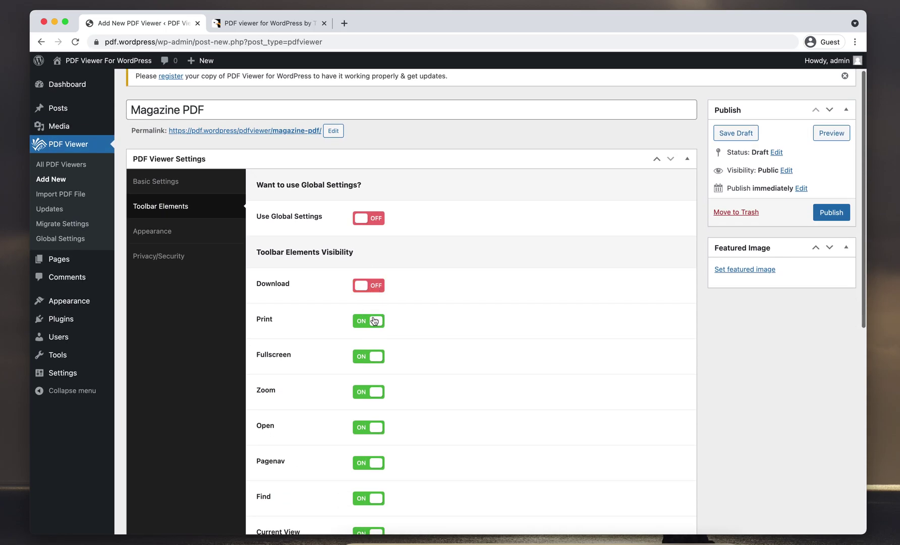
left_click(375, 358)
left_click(375, 323)
left_click(376, 356)
left_click(376, 286)
left_click(373, 220)
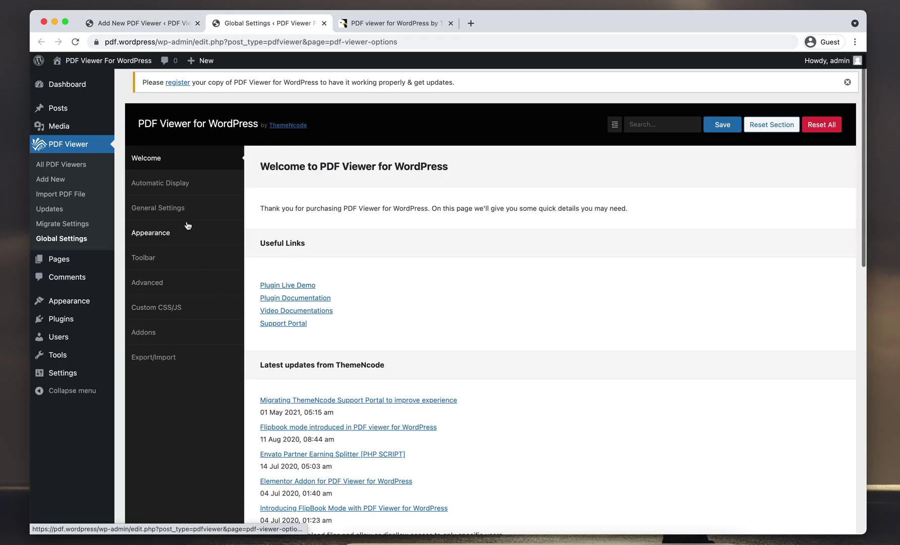
Step: Check the global Toolbar defaults, then show the Magazine PDF viewer's Appearance settings
left_click(180, 258)
scroll(367, 405, "down", 4)
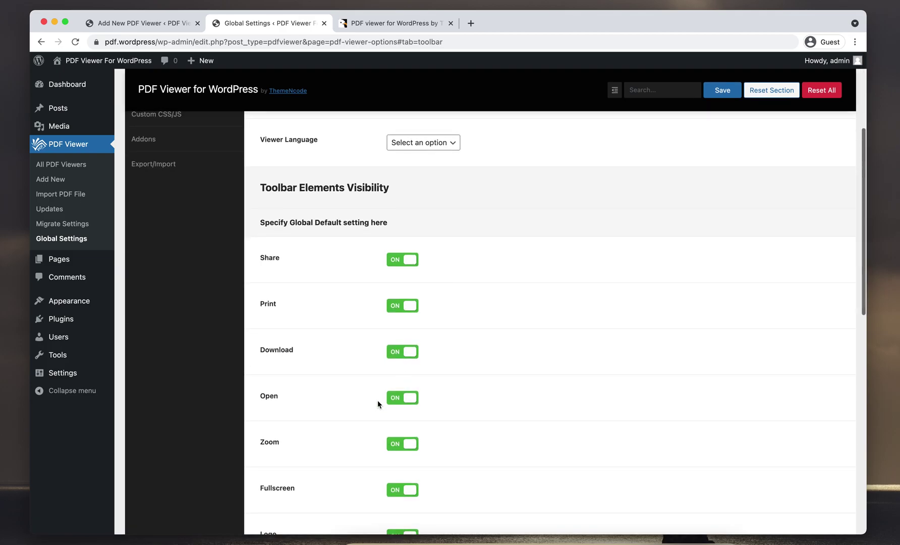
scroll(335, 323, "down", 10)
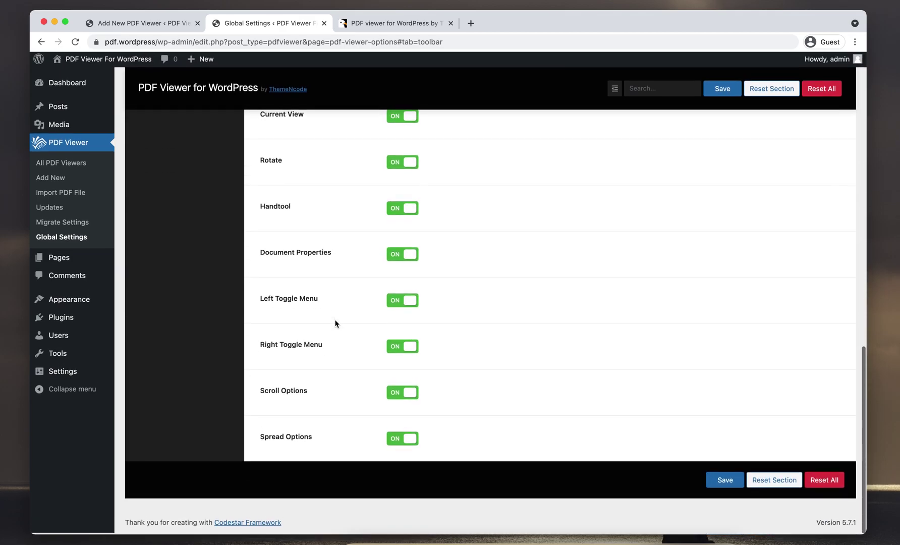
left_click(144, 23)
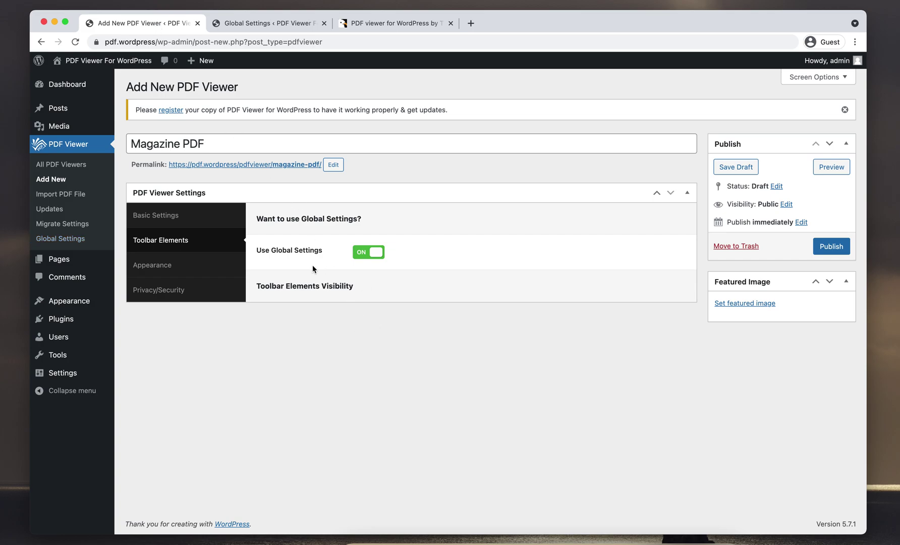
left_click(209, 267)
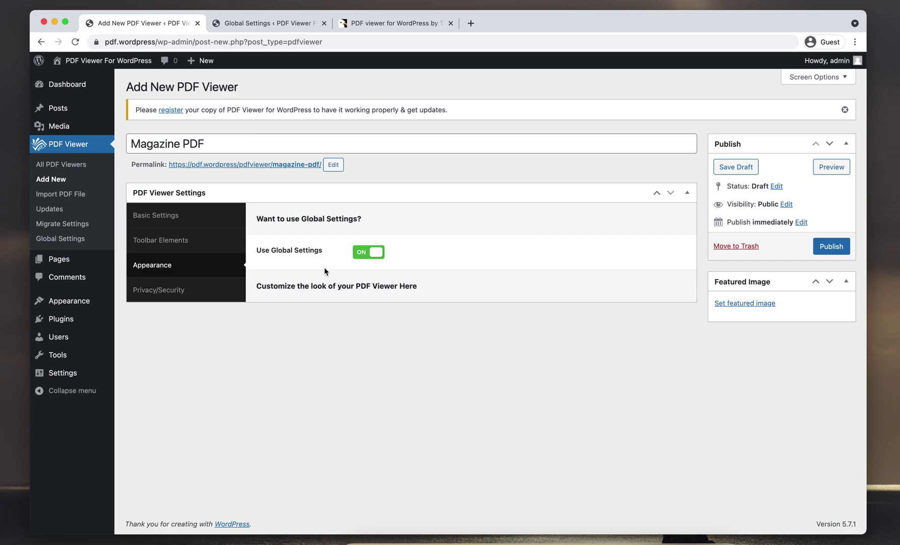
left_click(369, 254)
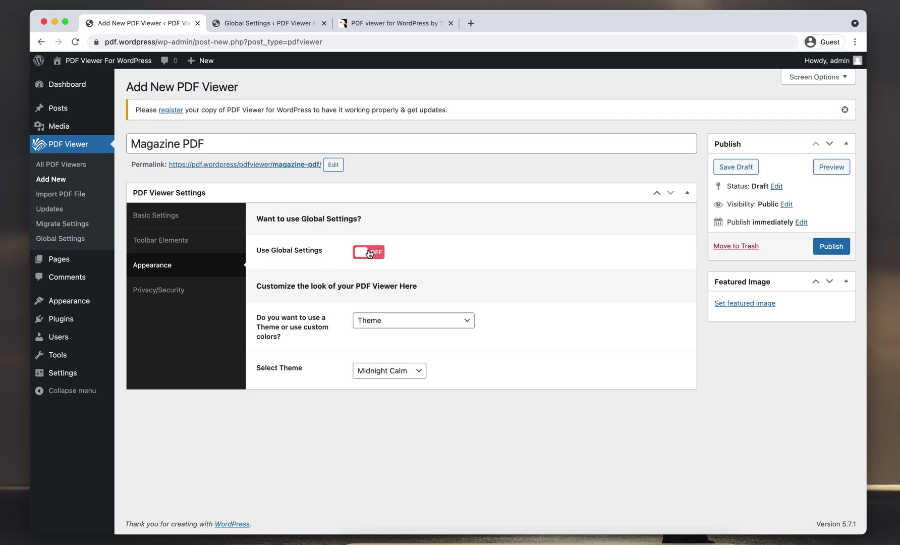
left_click(399, 327)
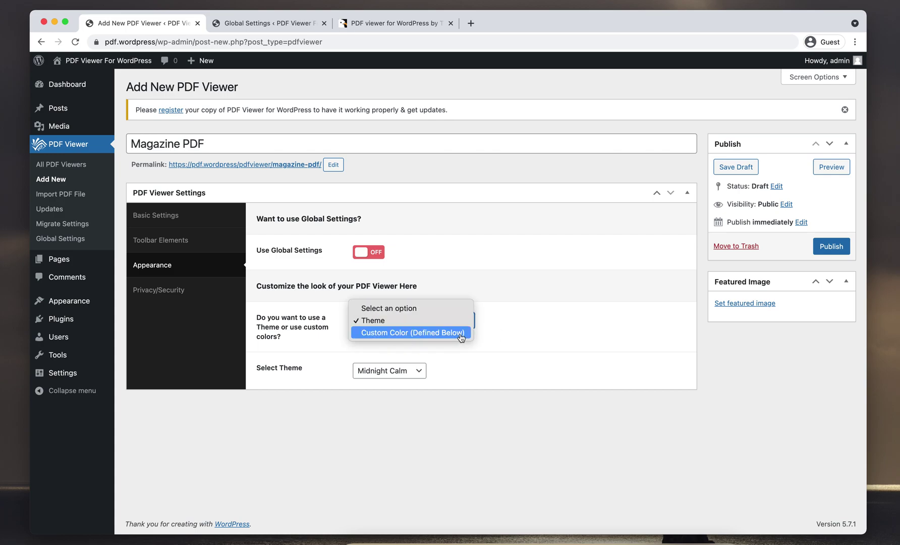
left_click(539, 330)
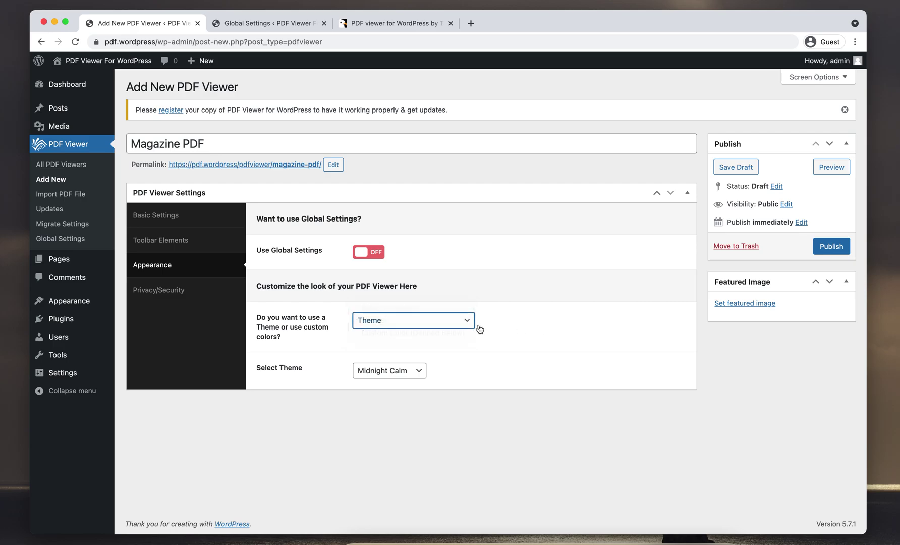
left_click(432, 327)
left_click(429, 321)
left_click(399, 375)
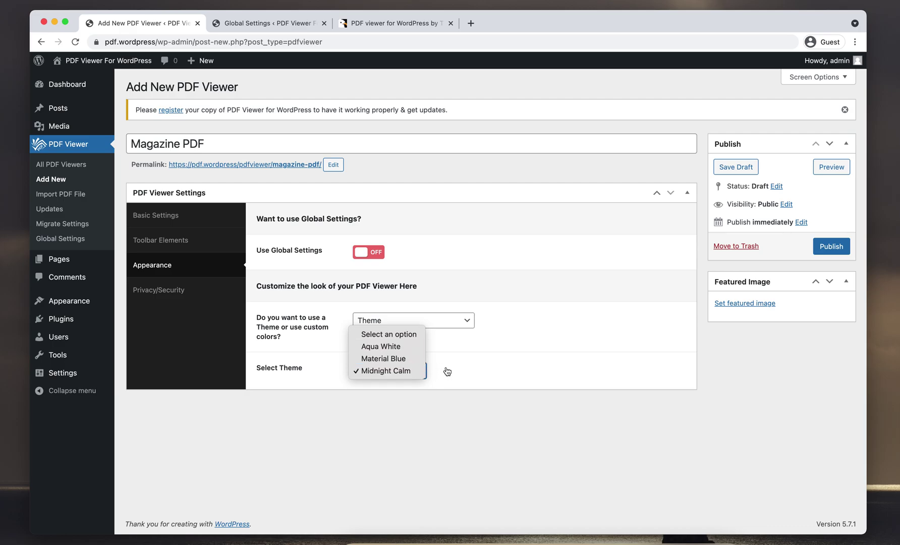
left_click(464, 371)
left_click(454, 323)
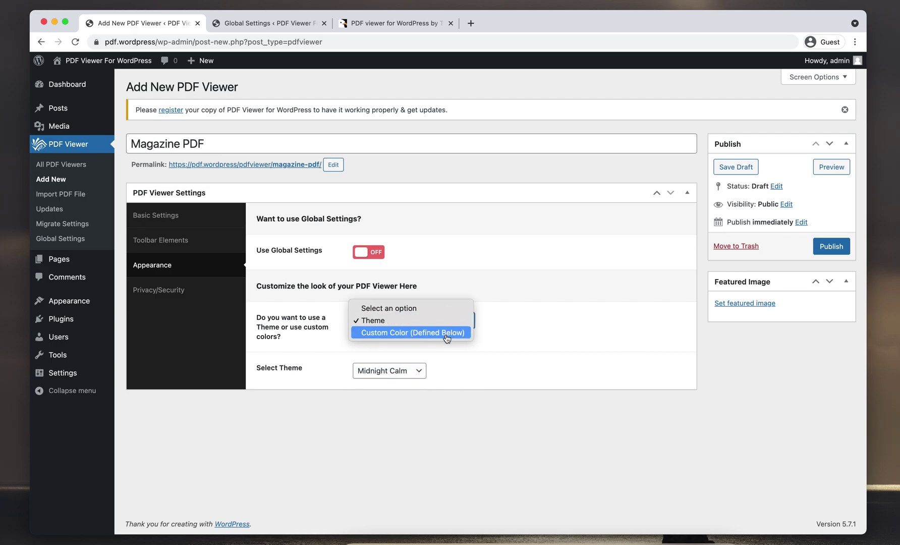
left_click(438, 334)
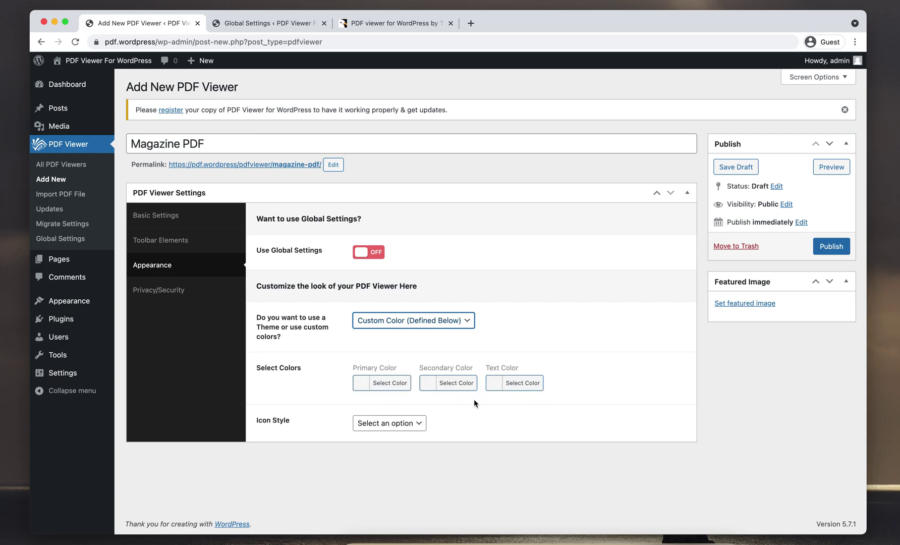
left_click(400, 423)
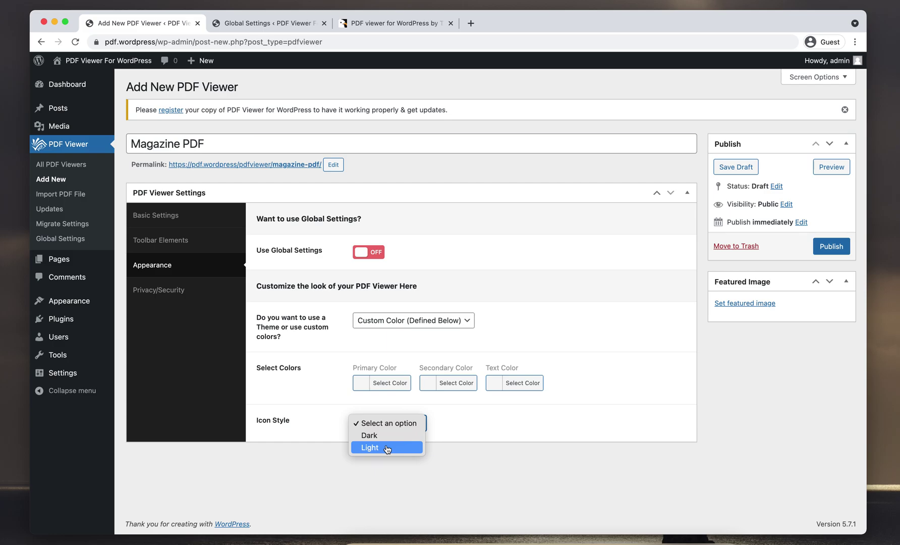
left_click(518, 418)
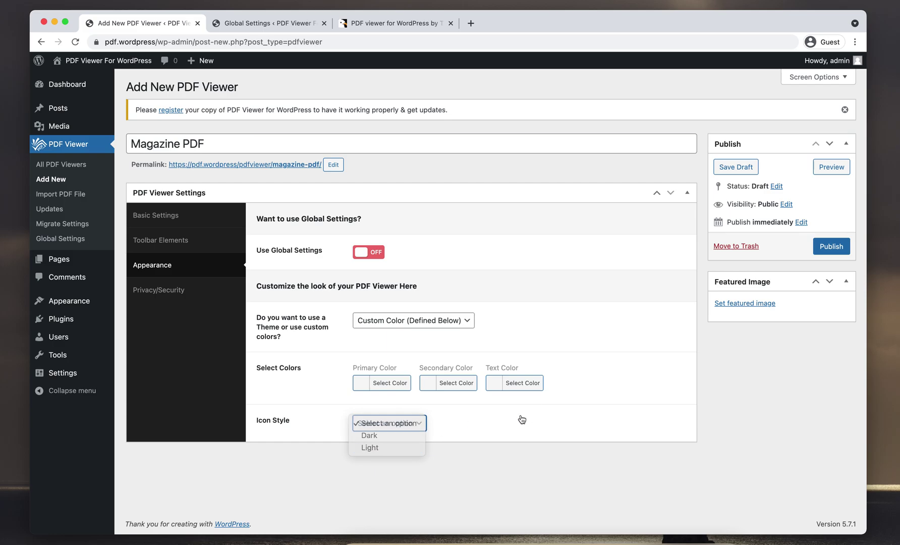
left_click(369, 254)
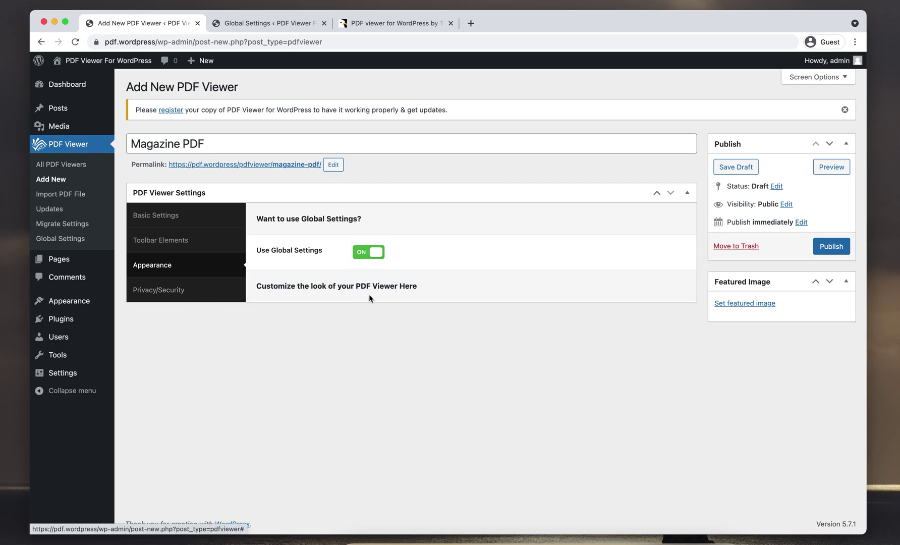
Step: Review the Privacy/Security, Appearance and Basic Settings tabs, publish, and view the live page
left_click(230, 283)
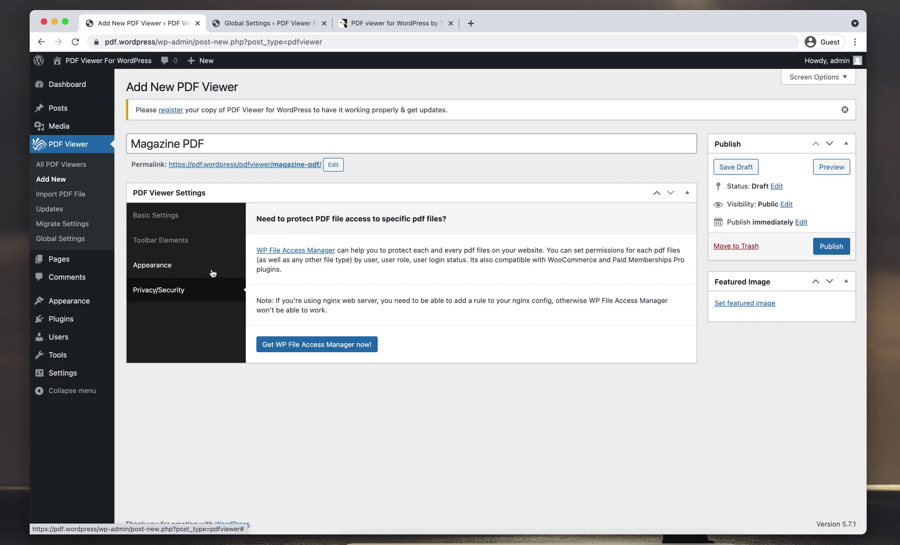
left_click(212, 273)
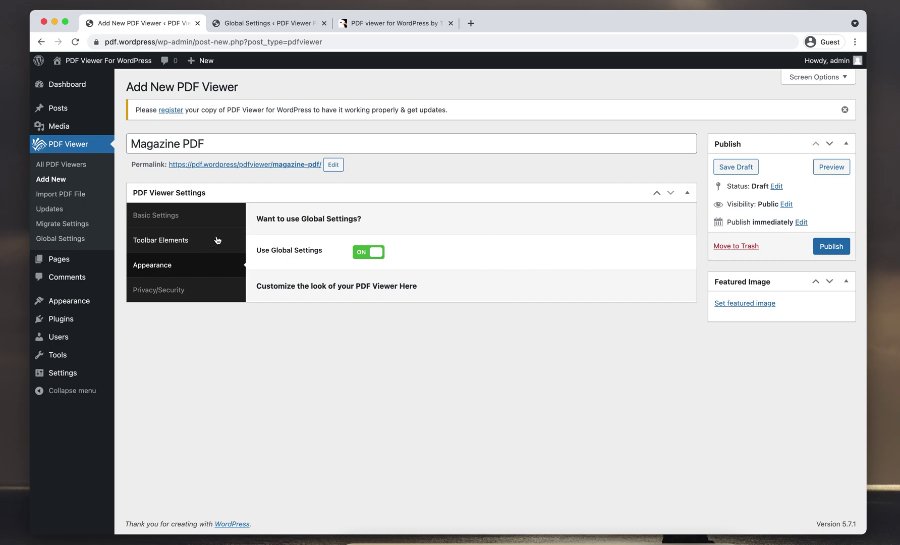
left_click(222, 216)
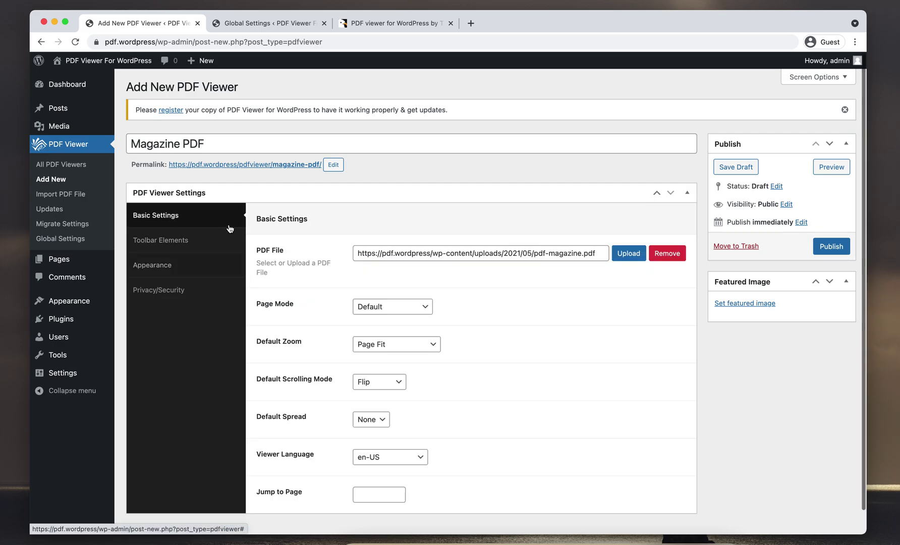
left_click(839, 254)
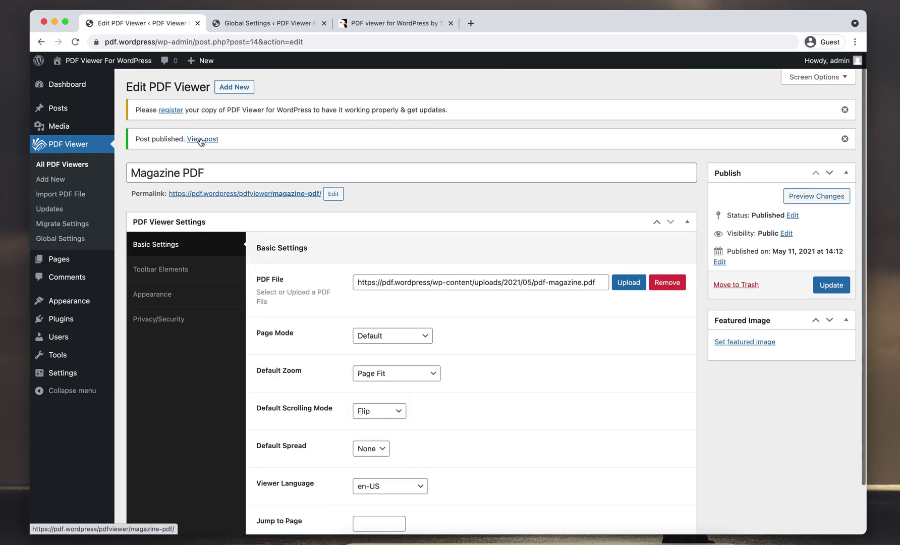
left_click(203, 138, "super")
Step: Compare the 'Nothing here' page with the PDF Viewer Global Settings page
left_click(372, 24)
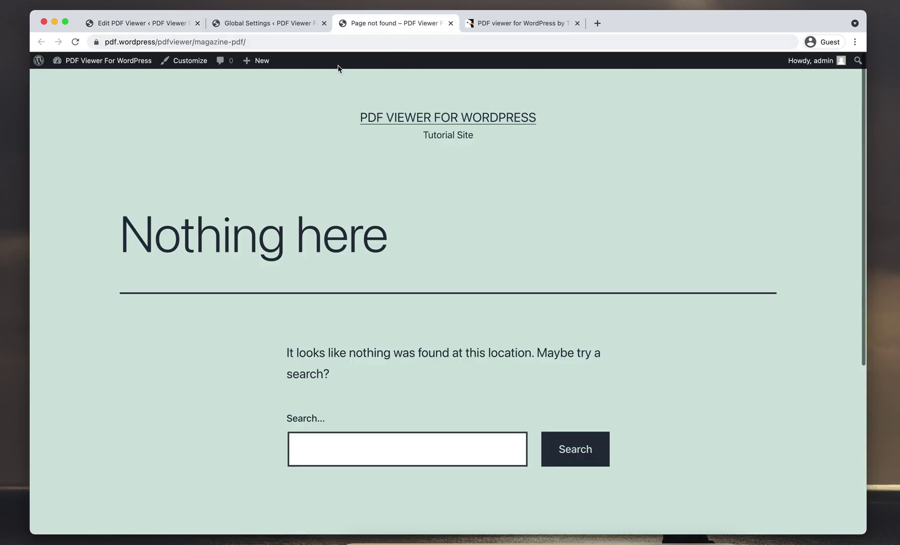
left_click(276, 23)
mouse_move(102, 374)
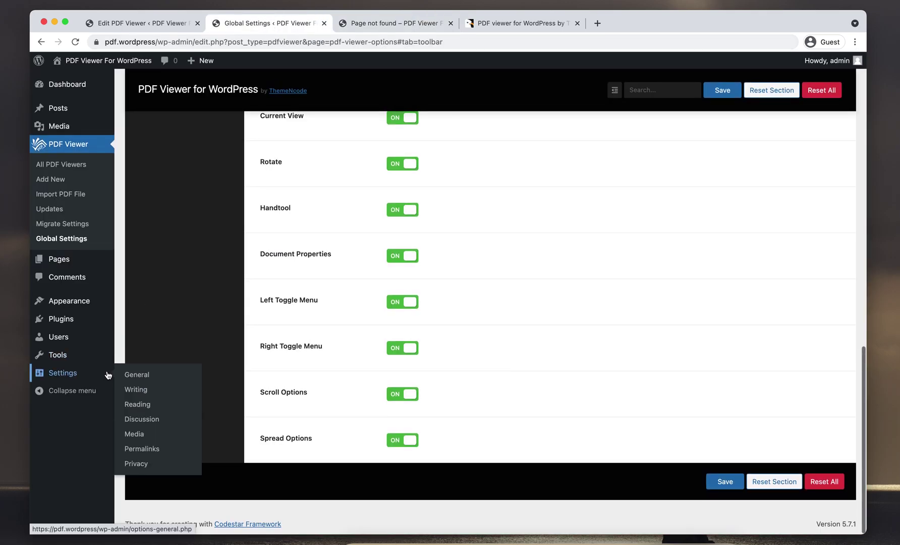
left_click(404, 24)
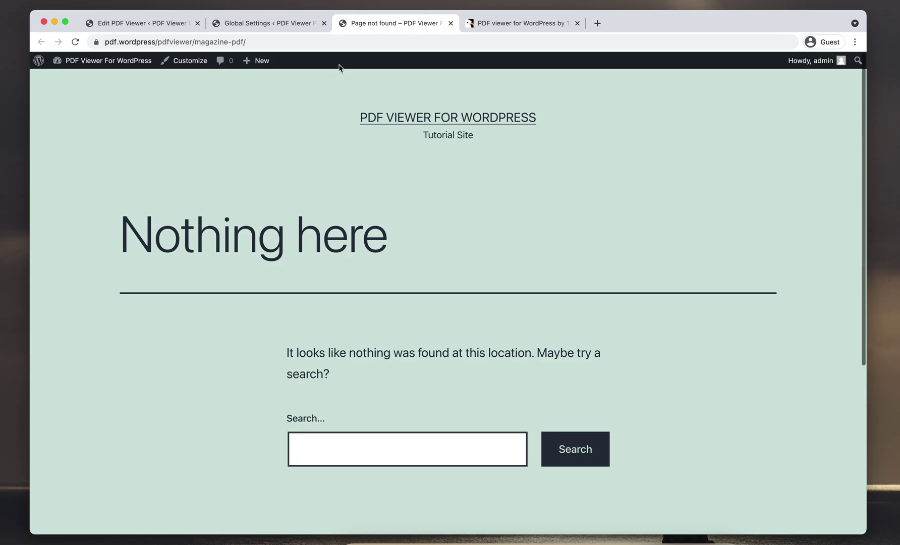
left_click(299, 25)
Step: Set the permalink structure to Post name in Settings > Permalinks and save
mouse_move(86, 384)
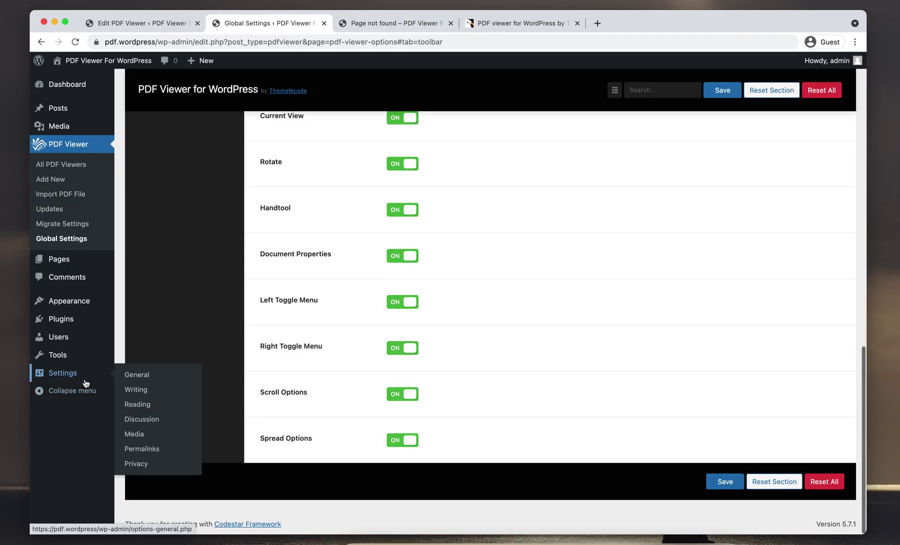
left_click(151, 453)
left_click(439, 24)
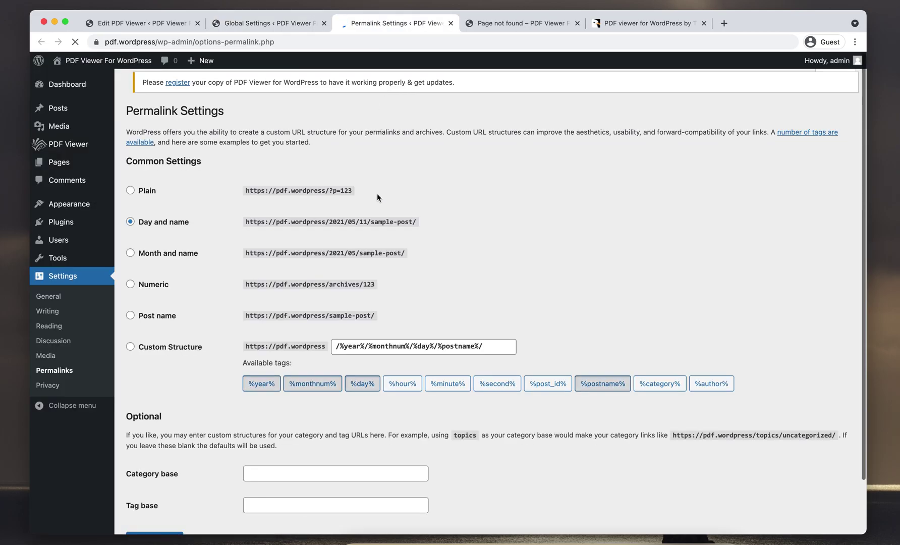
scroll(377, 197, "down", 2)
left_click(164, 255)
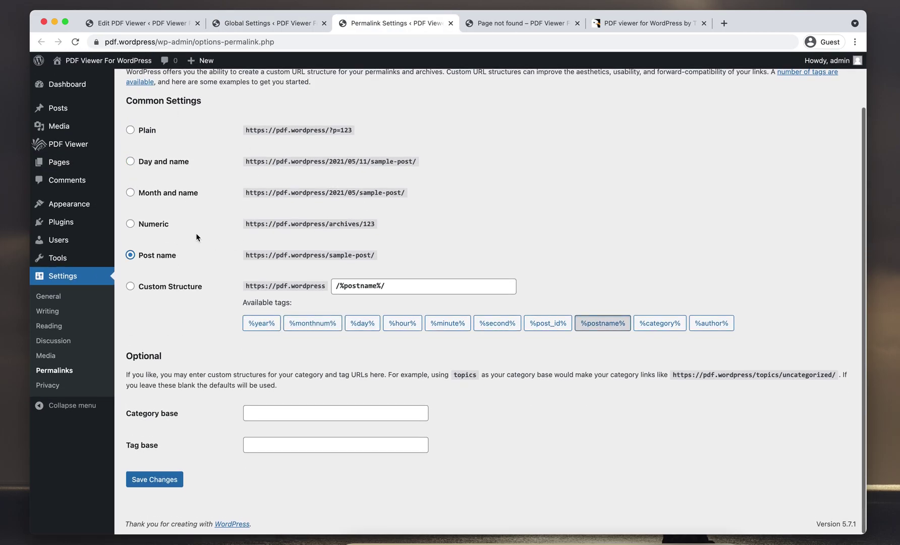
left_click(166, 481)
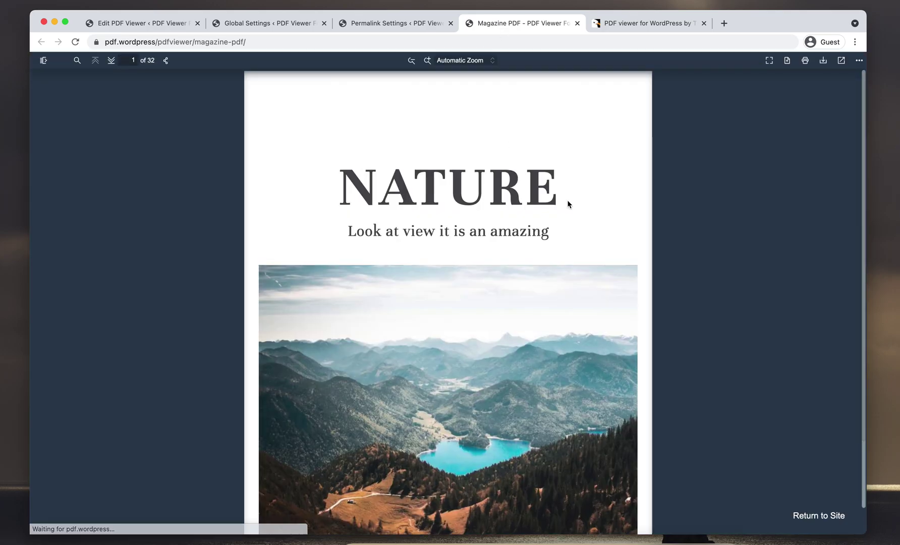
Step: Scroll over the reloaded Magazine PDF page to see the flipbook
scroll(568, 204, "down", 4)
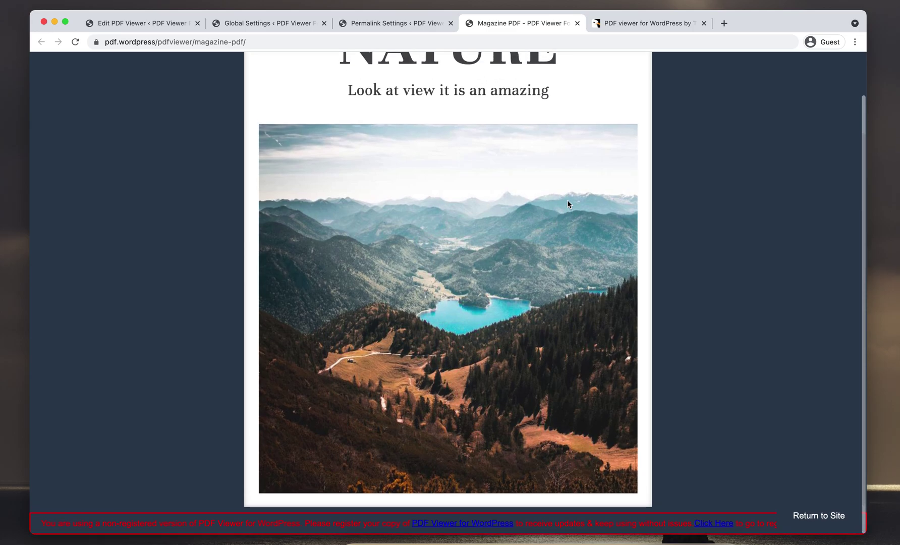
scroll(568, 204, "up", 4)
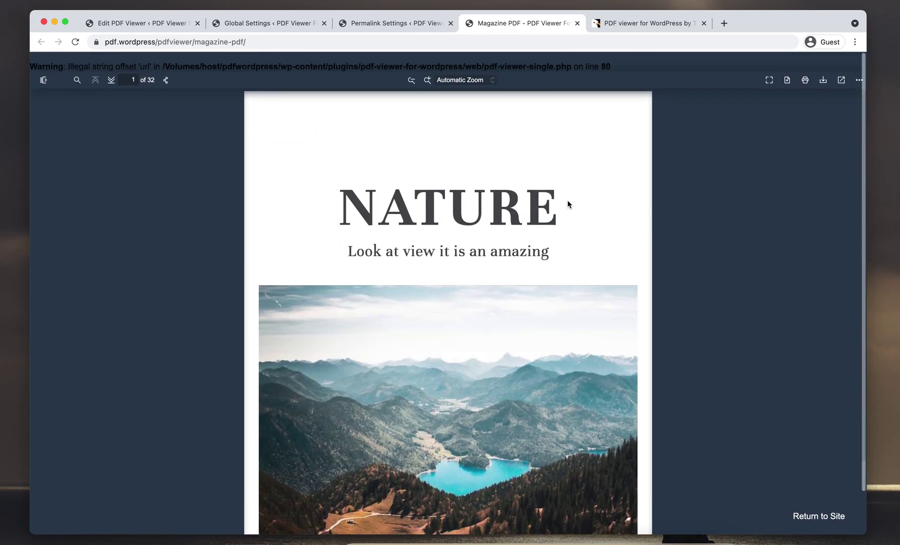
scroll(640, 122, "down", 1)
scroll(700, 104, "up", 1)
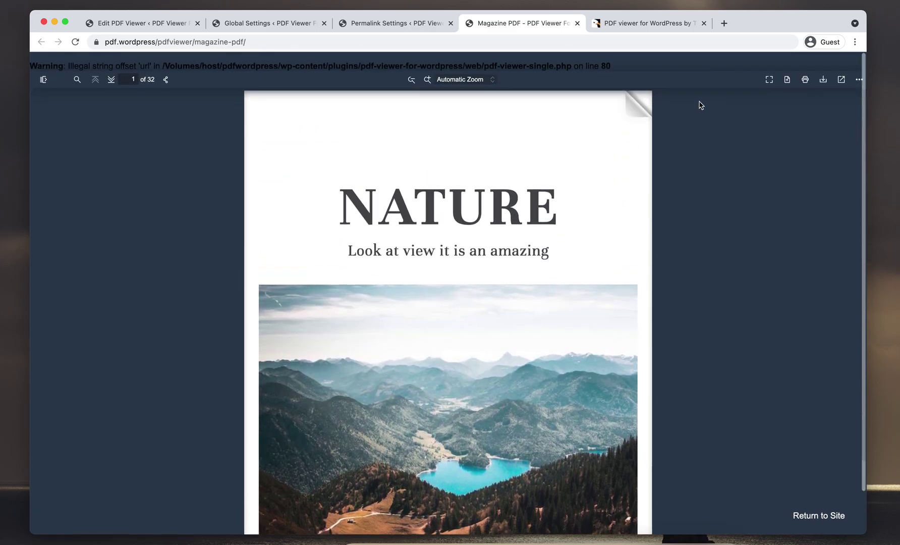
scroll(700, 105, "down", 1)
scroll(641, 106, "up", 1)
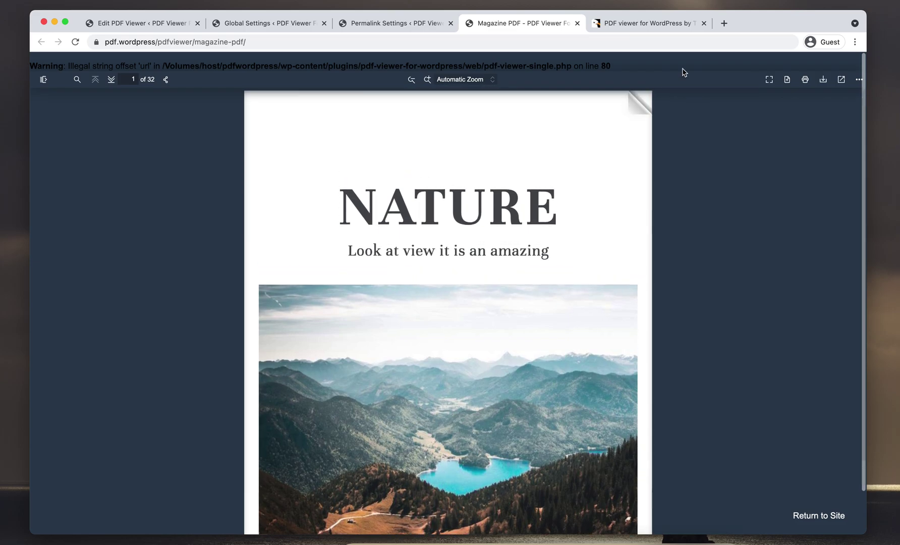
scroll(684, 72, "down", 2)
scroll(655, 78, "up", 1)
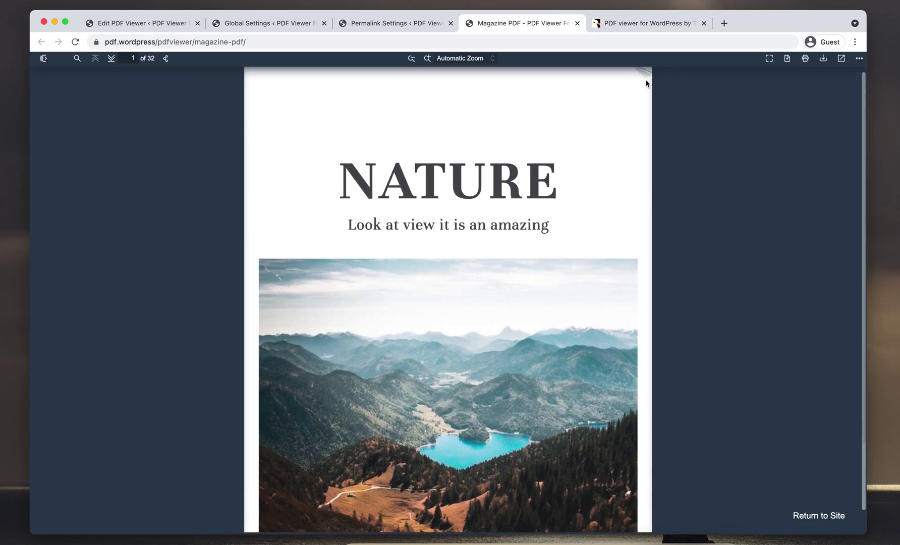
Step: Turn the flipbook pages past Contact and Editorial to page 7
left_click(646, 83)
left_click(645, 82)
left_click(644, 82)
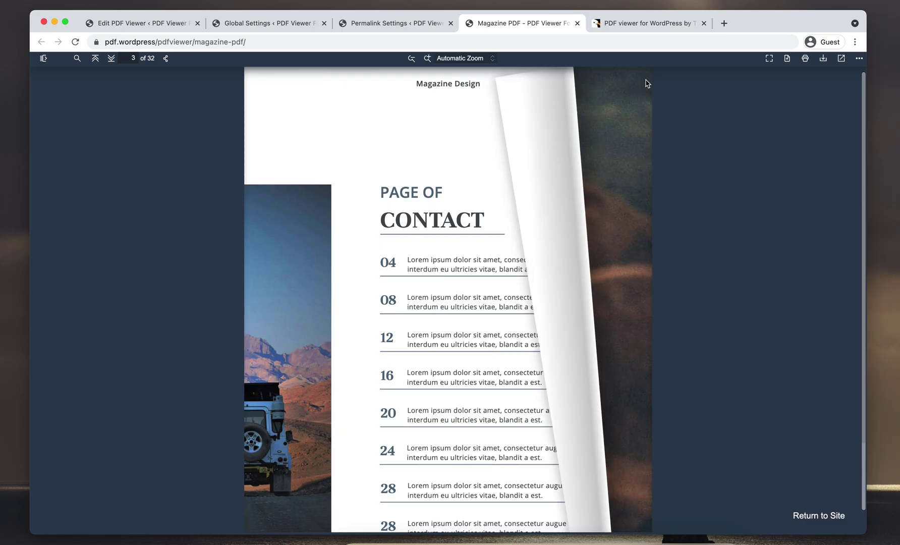
left_click(634, 83)
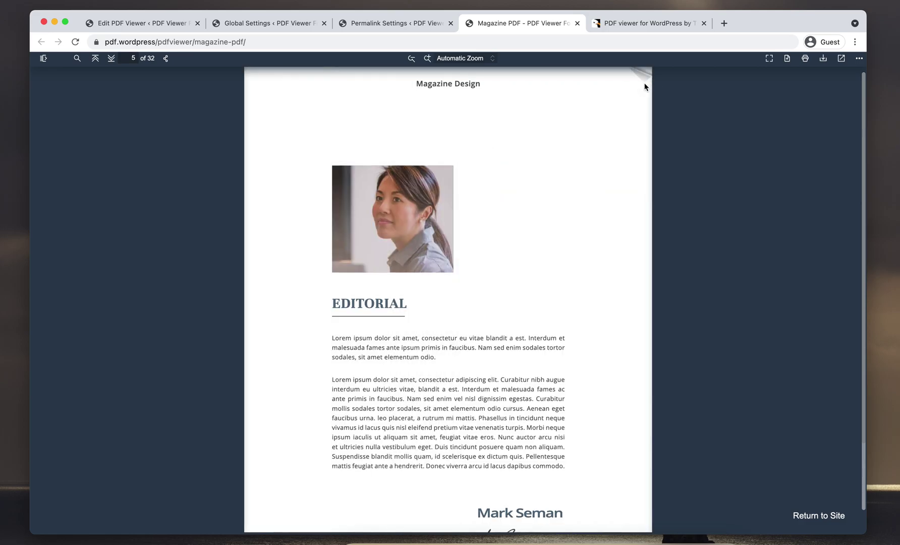
left_click(644, 83)
left_click(636, 84)
left_click(638, 84)
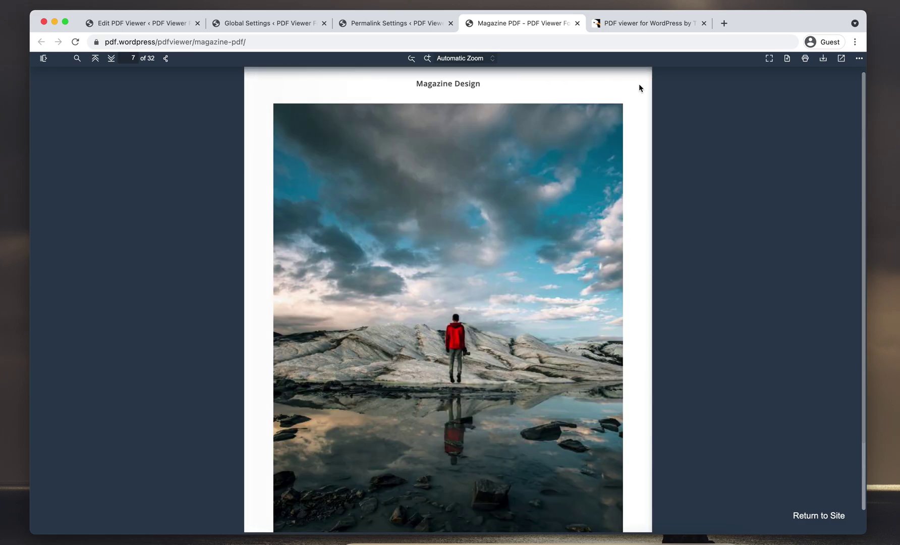
Step: Switch past the Global Settings and Permalinks tabs to the Edit PDF Viewer tab
left_click(284, 22)
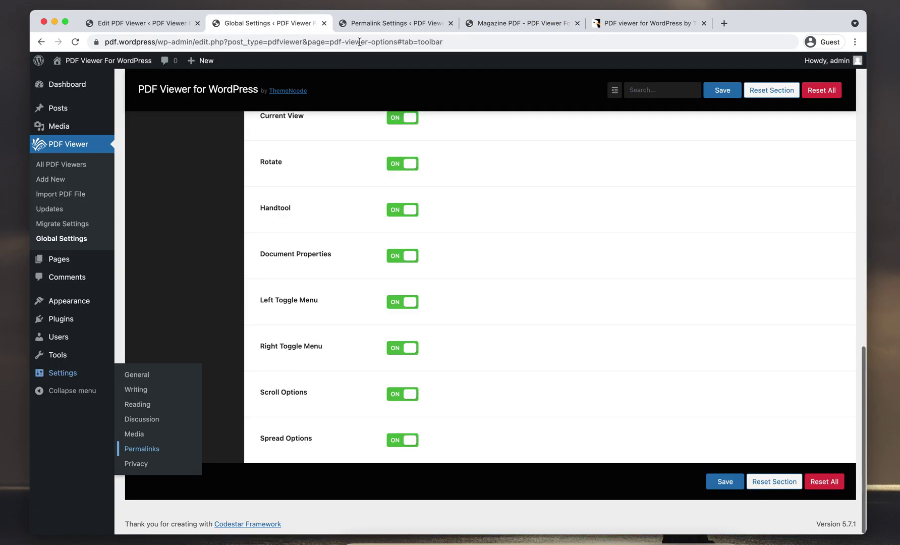
left_click(373, 23)
left_click(286, 28)
left_click(179, 28)
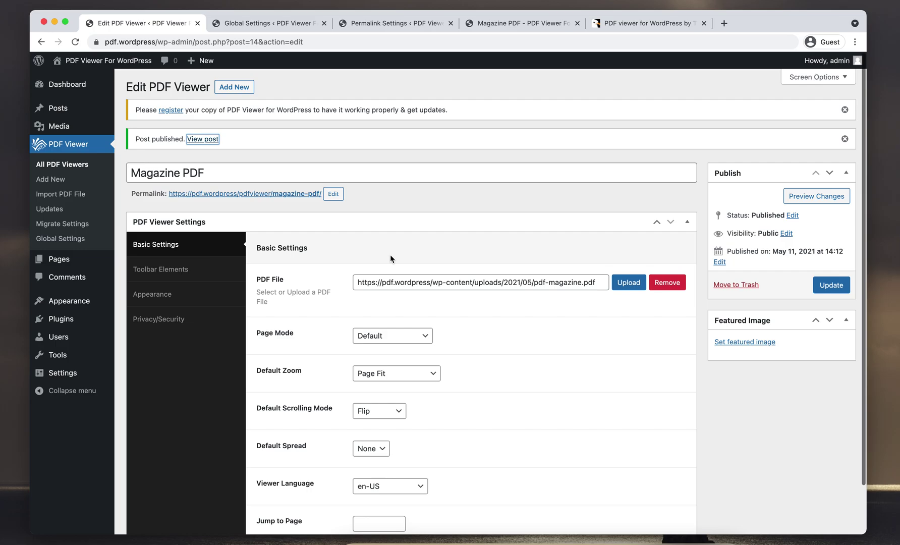